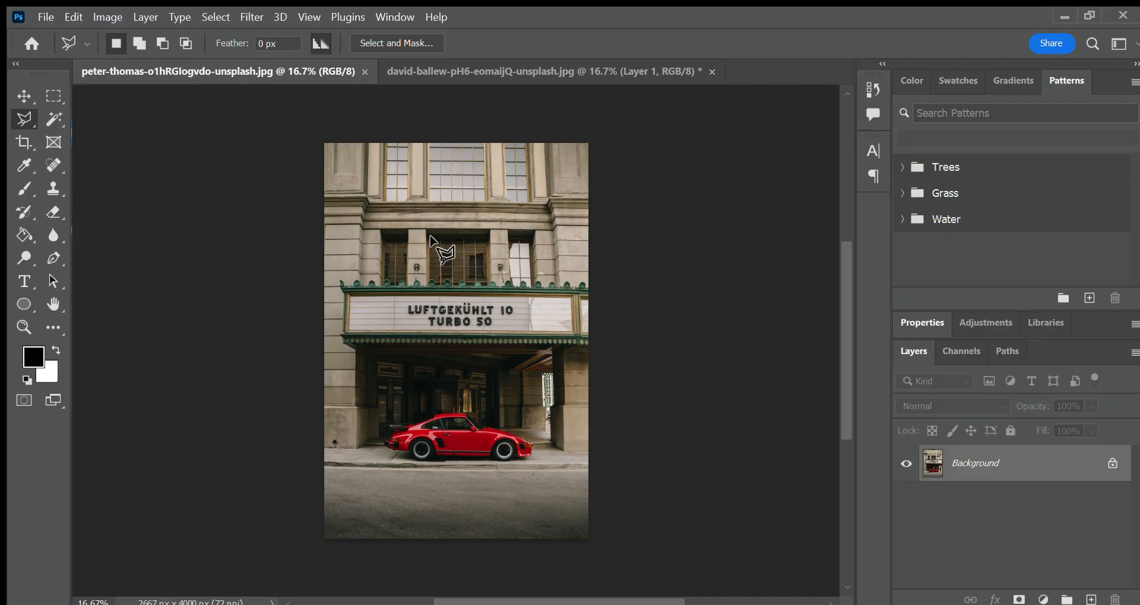
Duplicate the Background layer of the theater building photo.
key(ctrl+plus)
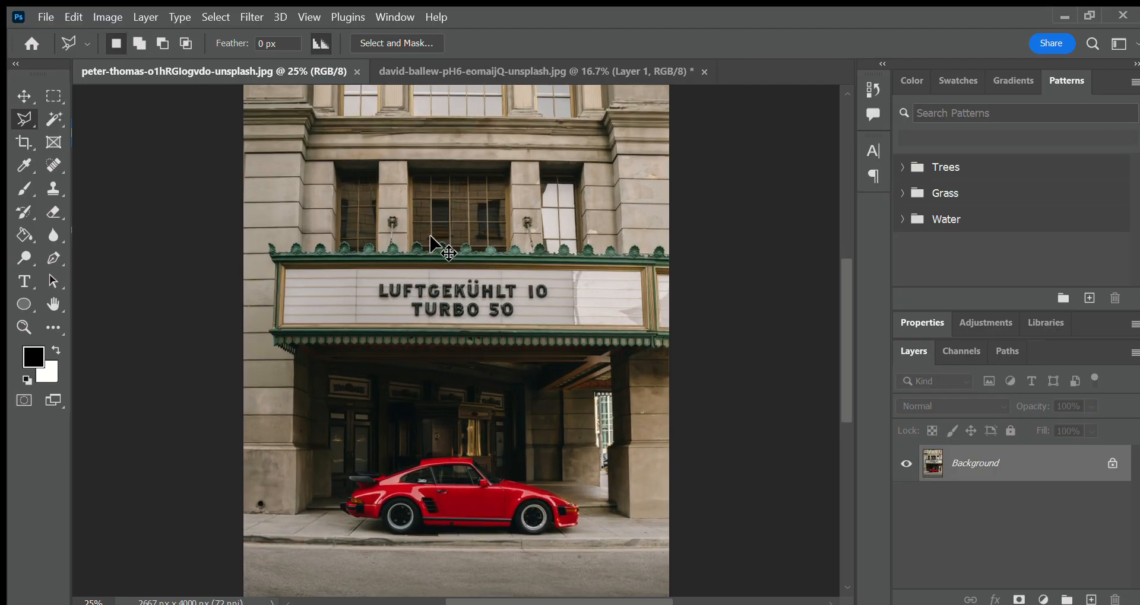
key(ctrl+plus)
scroll(430, 238, up, 5)
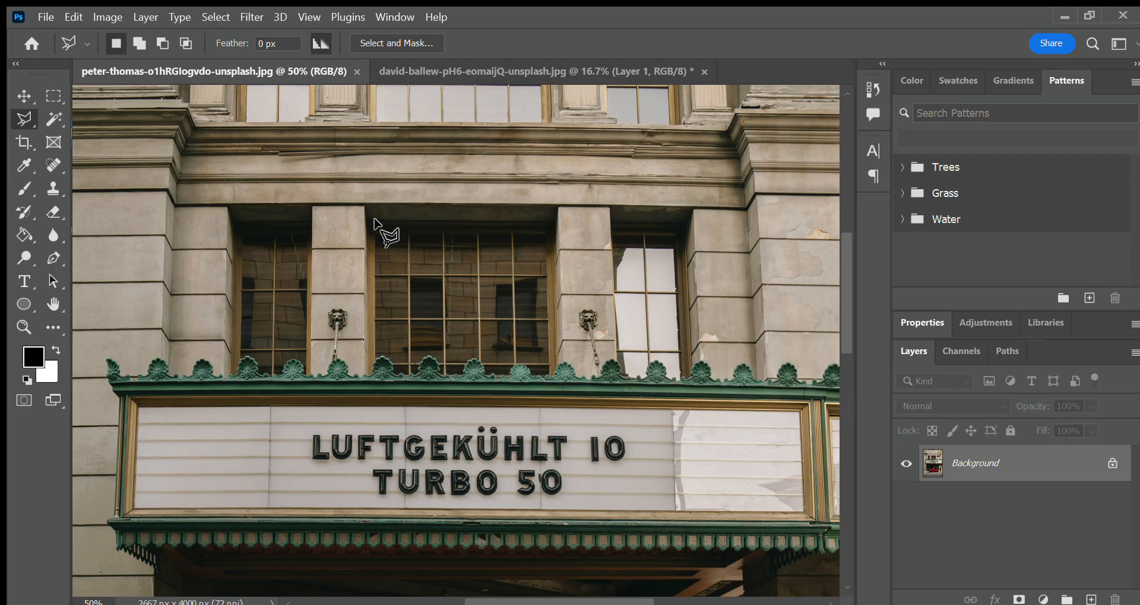
click(371, 213)
drag(1057, 470, 1091, 599)
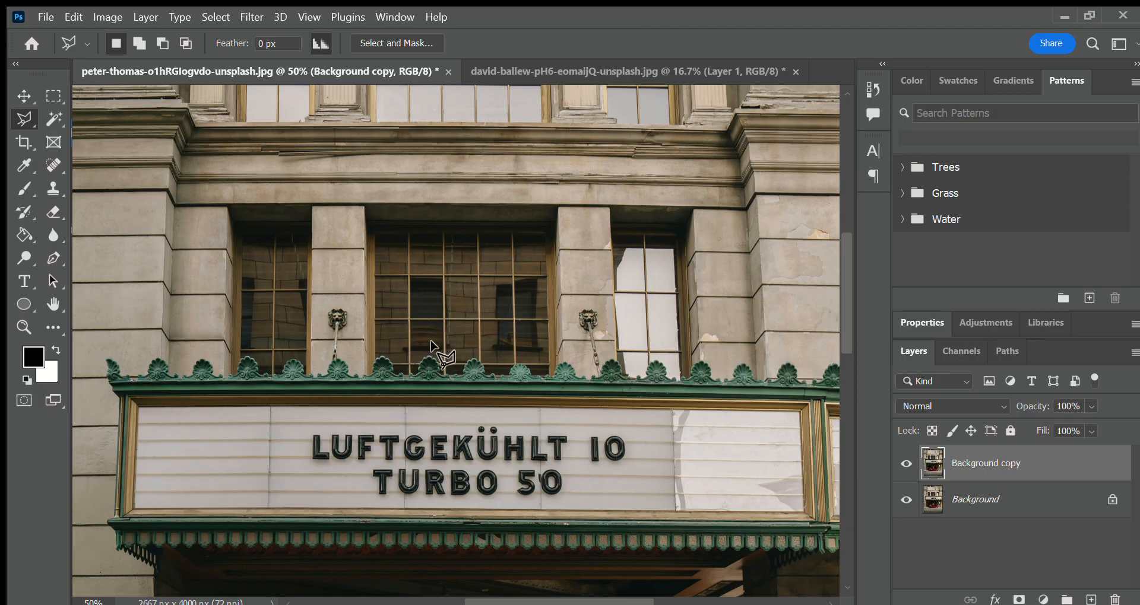
click(208, 272)
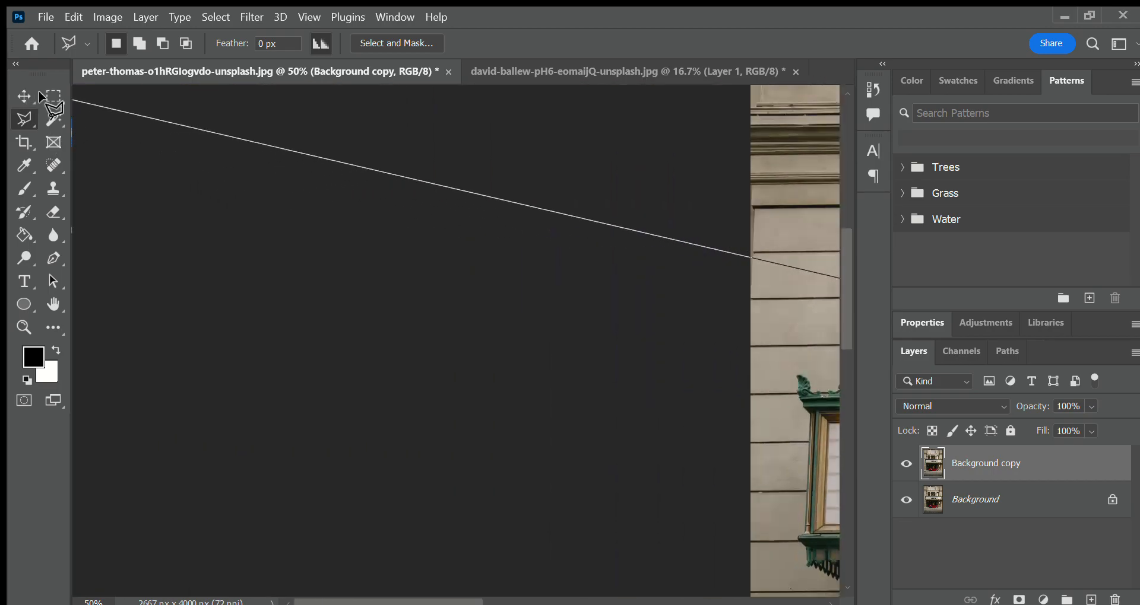
click(756, 362)
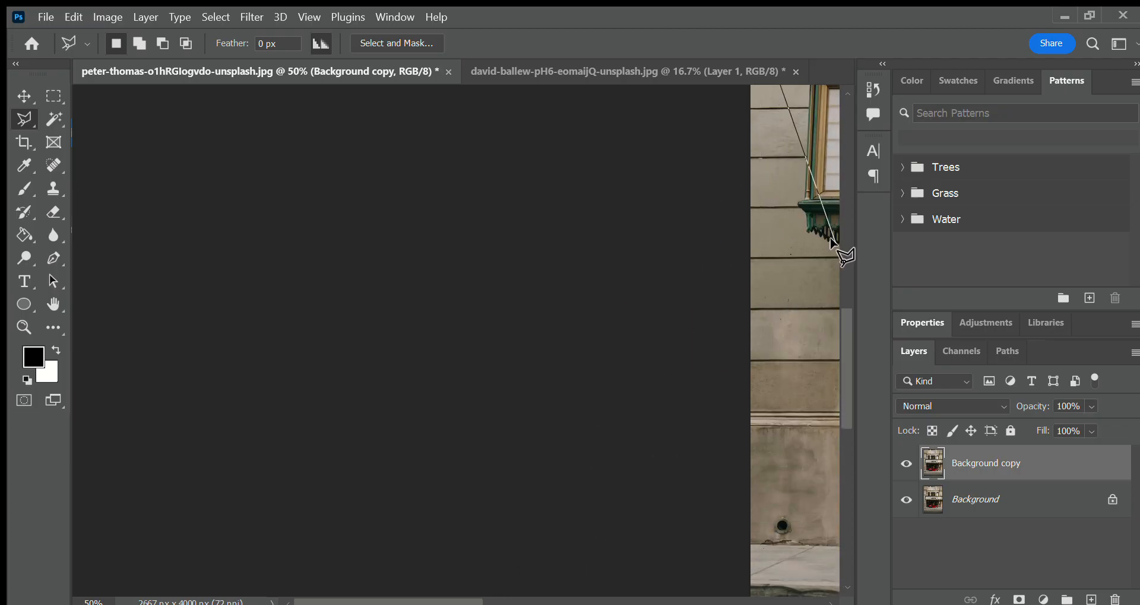
double_click(795, 264)
drag(374, 603, 558, 601)
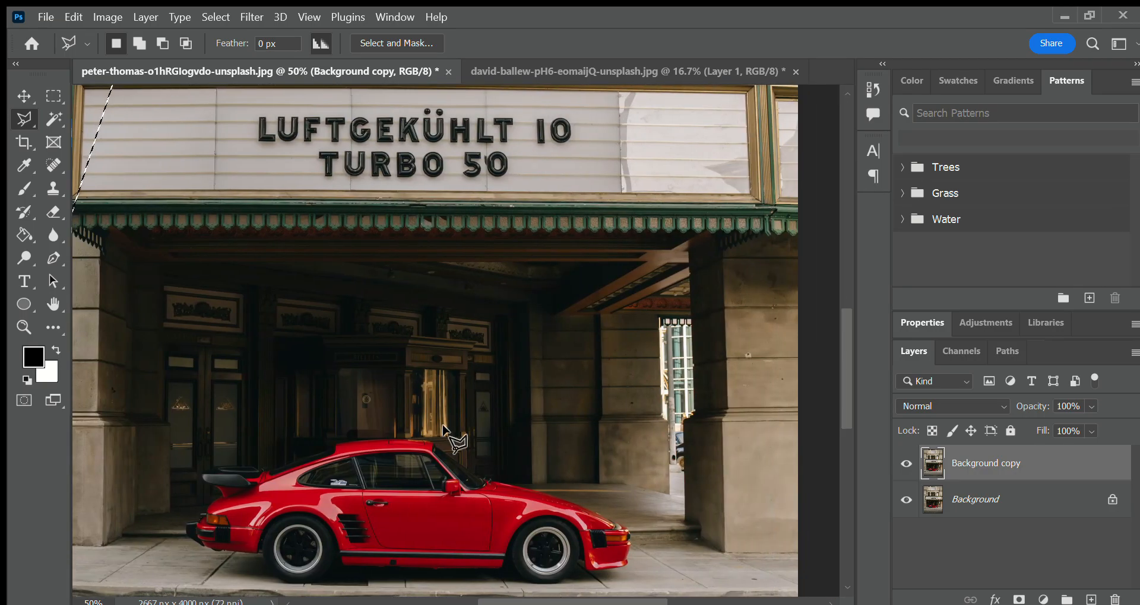
scroll(360, 220, up, 6)
key(ctrl+d)
scroll(360, 135, up, 2)
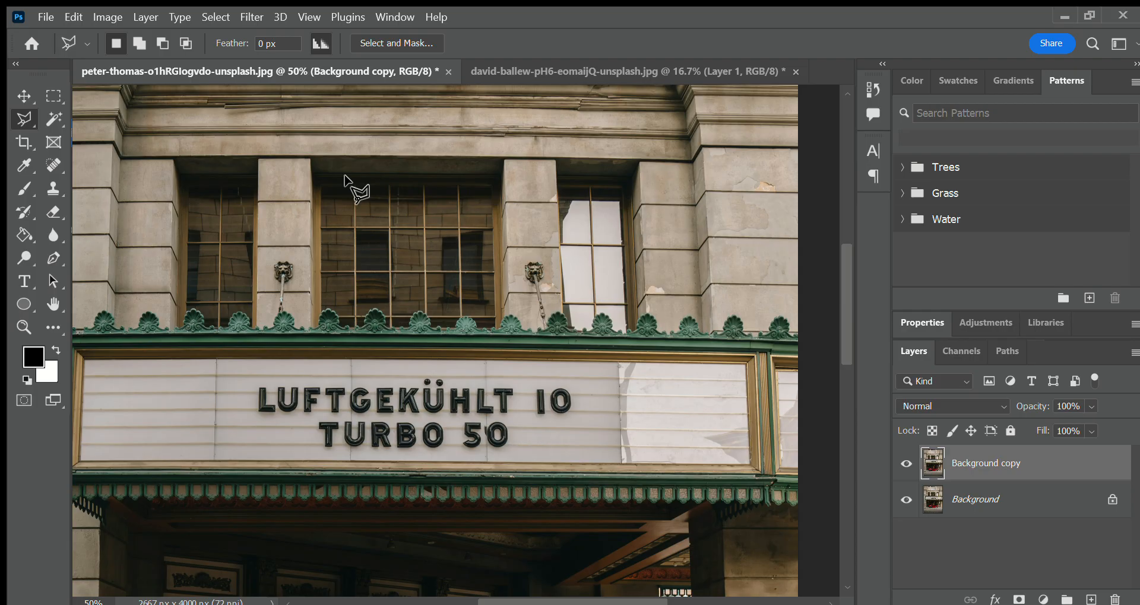
click(307, 168)
click(500, 175)
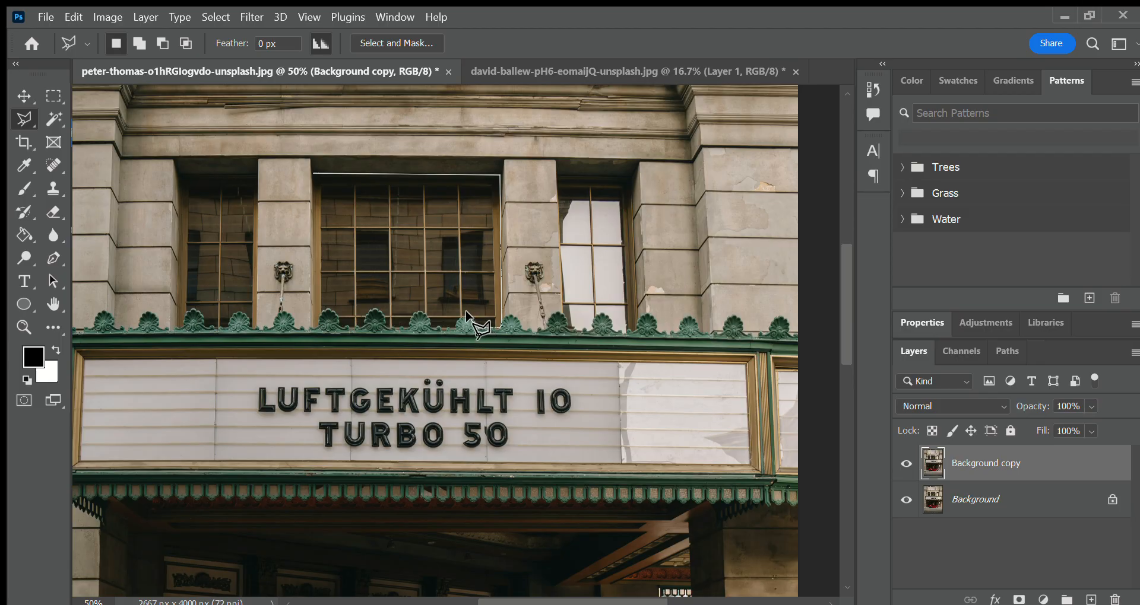
key(Escape)
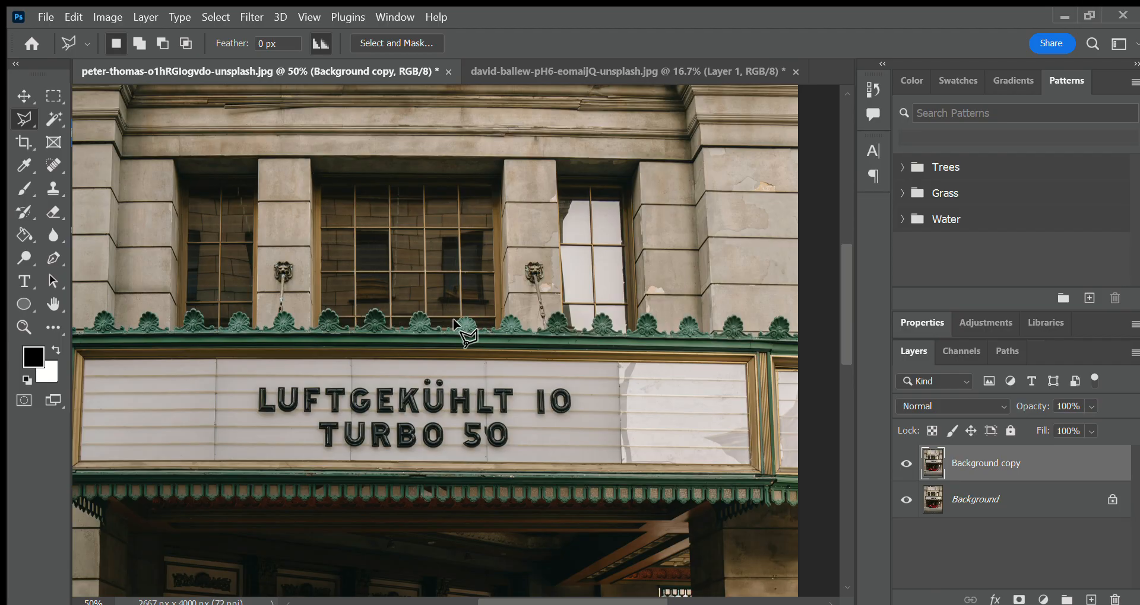
click(460, 315)
Outline the middle window above the marquee with the Polygonal Lasso and delete it from the Background copy layer, with the Background layer hidden.
key(ctrl+plus)
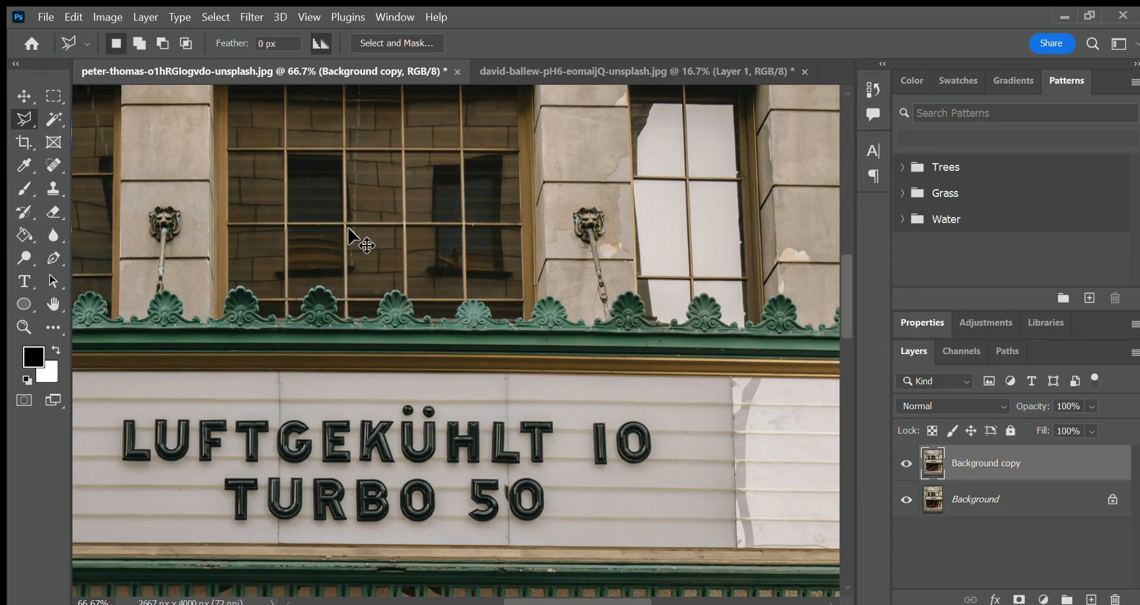
key(ctrl+plus)
key(ctrl+plus)
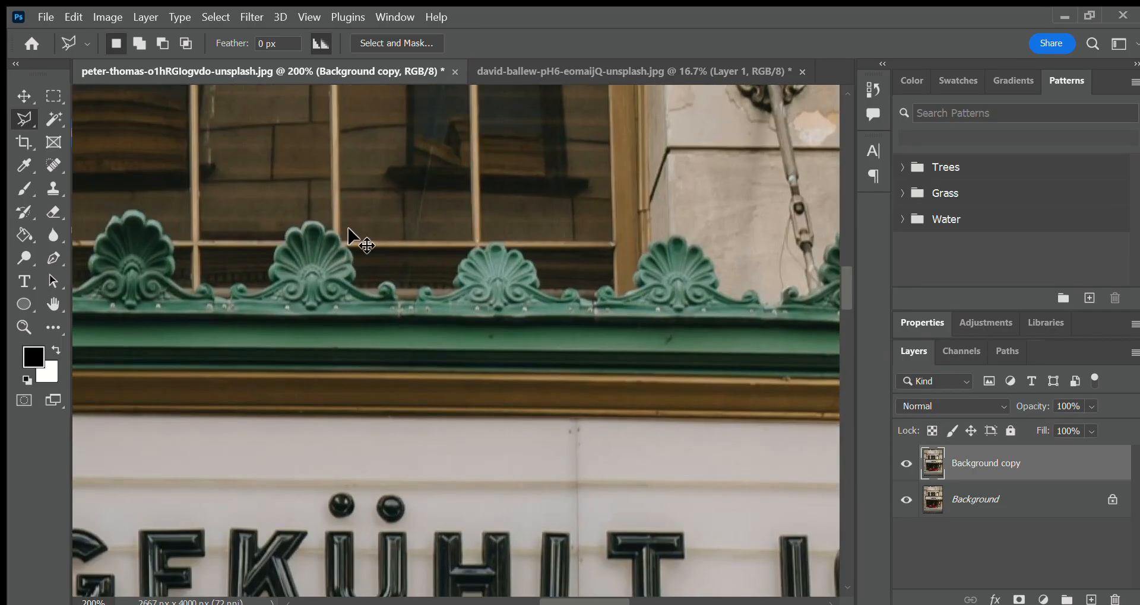
key(ctrl+minus)
scroll(333, 148, up, 5)
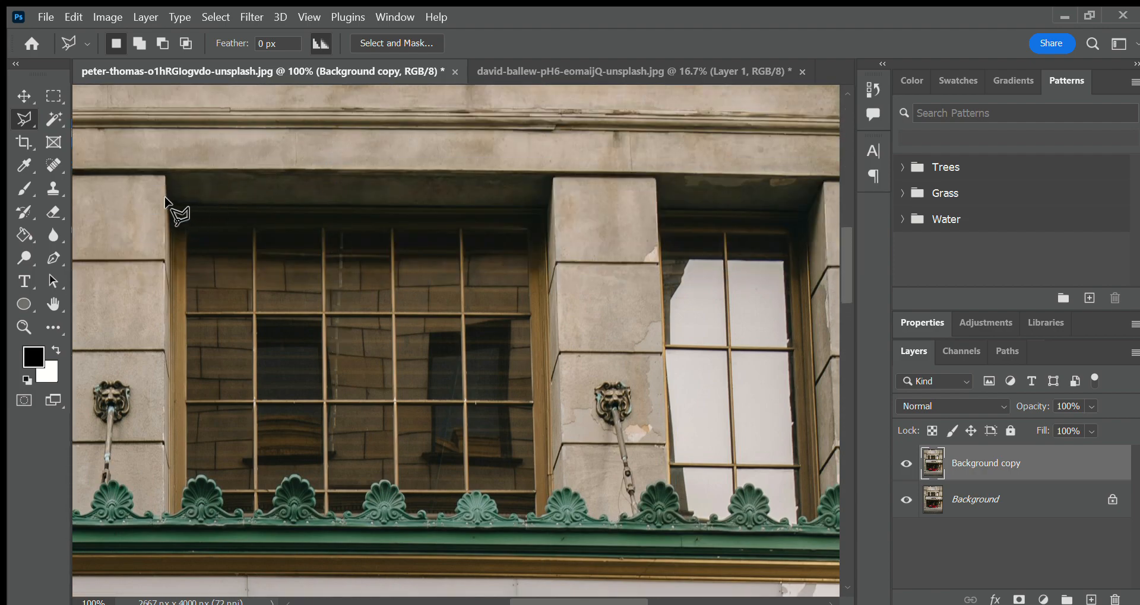
click(171, 203)
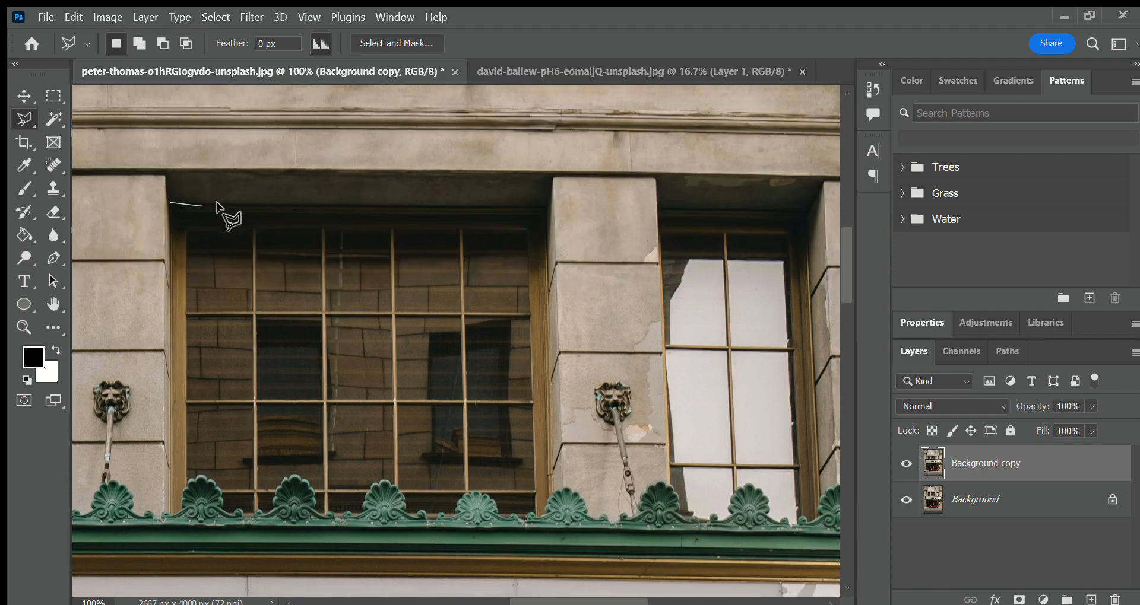
click(545, 208)
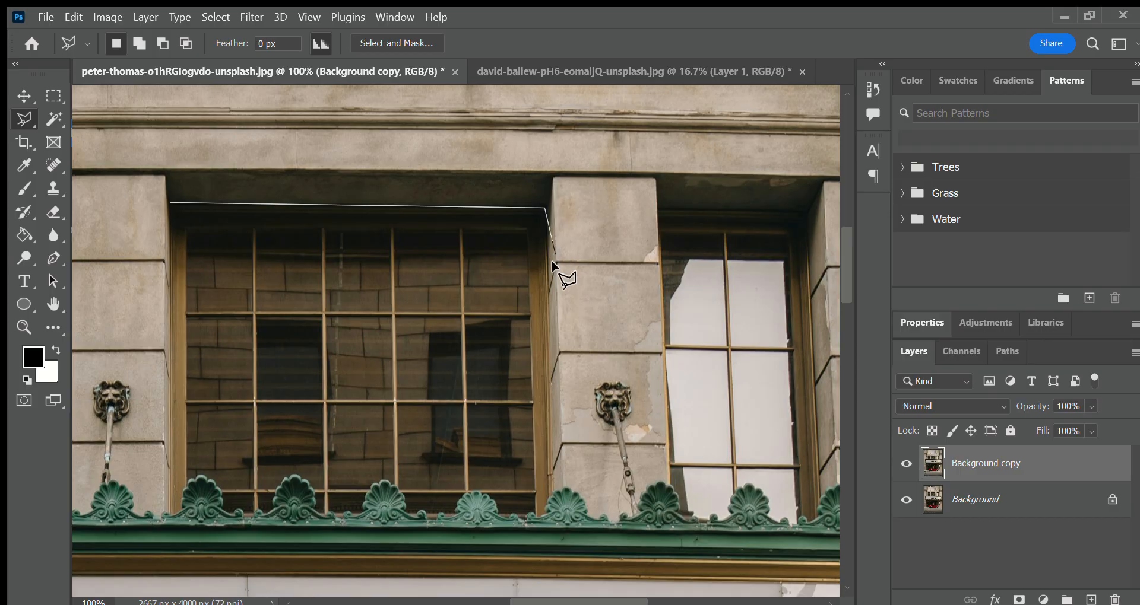
click(551, 513)
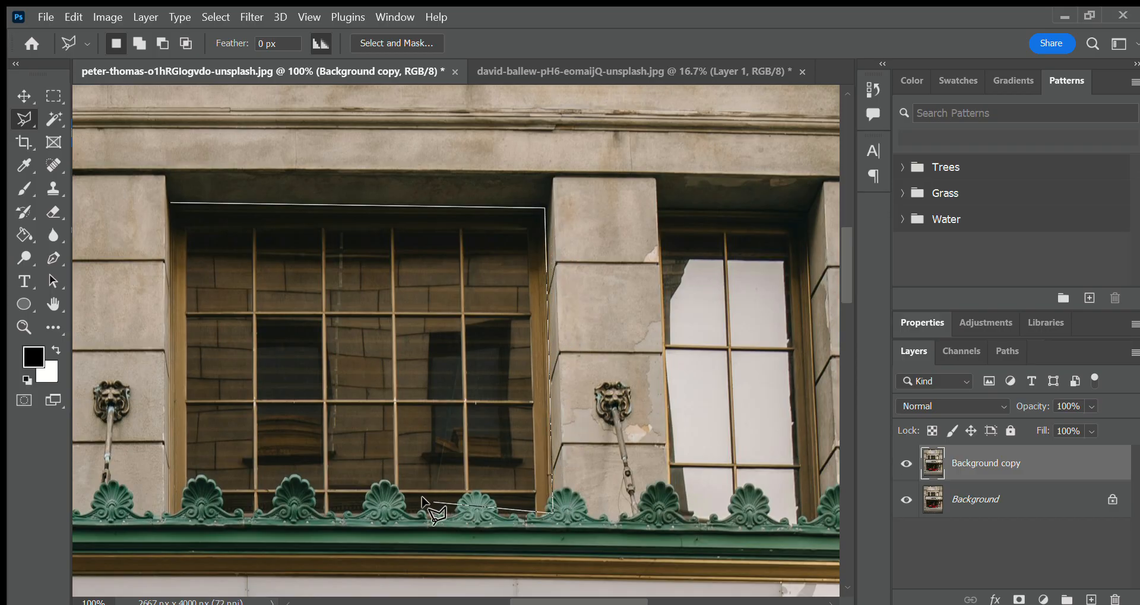
click(168, 515)
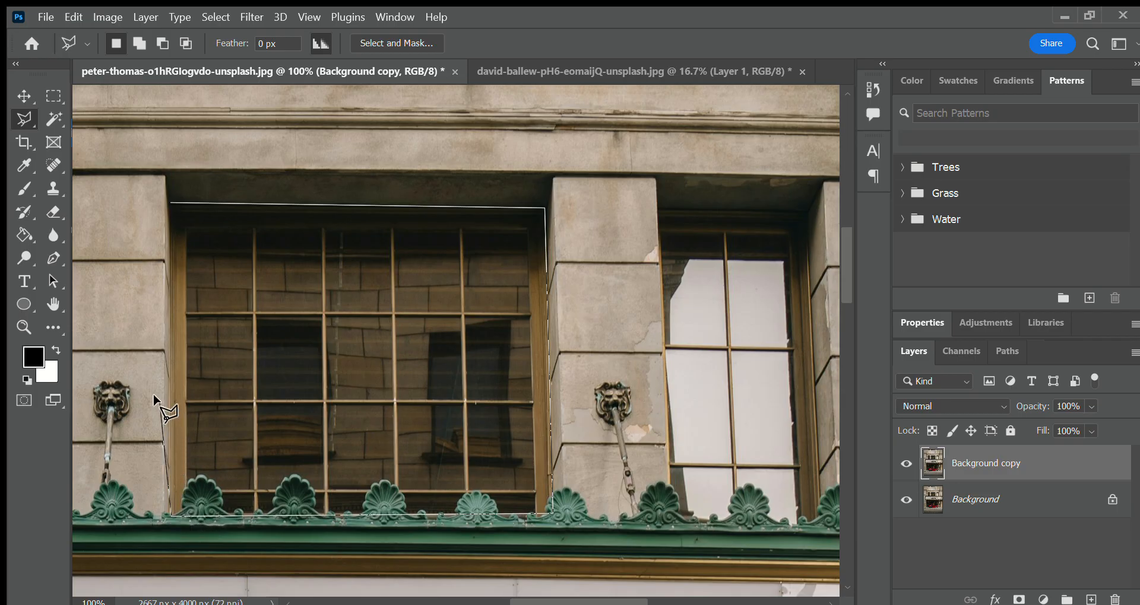
click(168, 201)
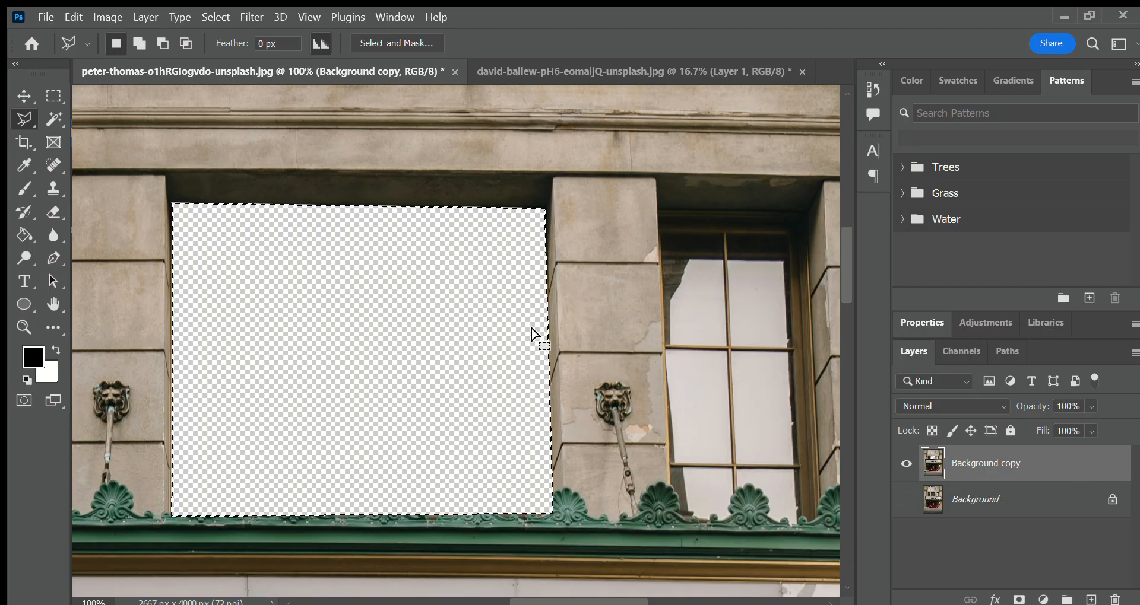
click(915, 508)
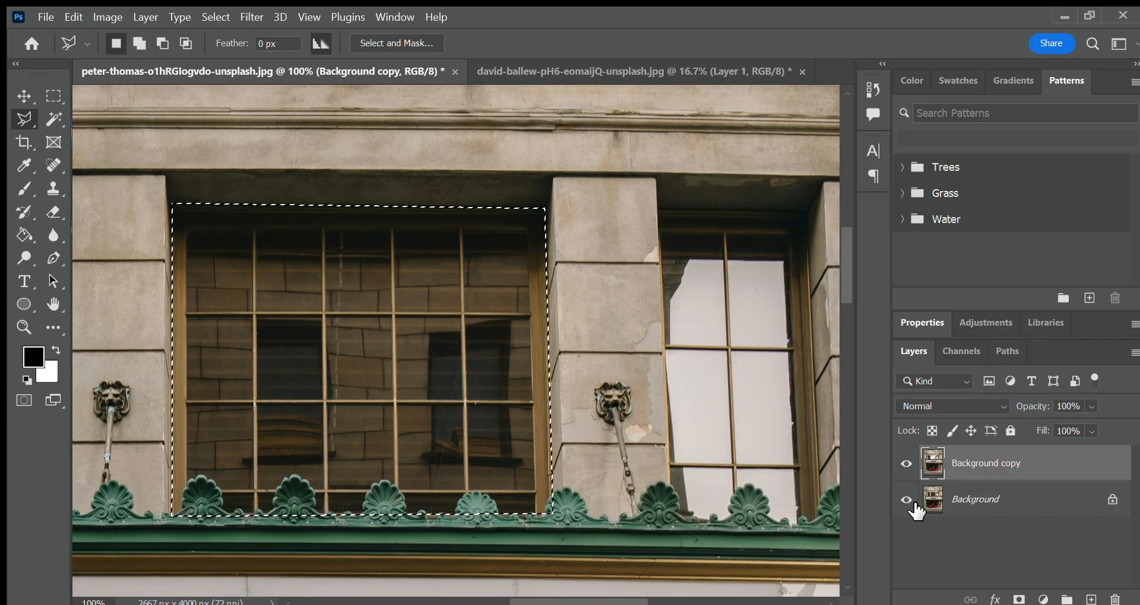
click(915, 509)
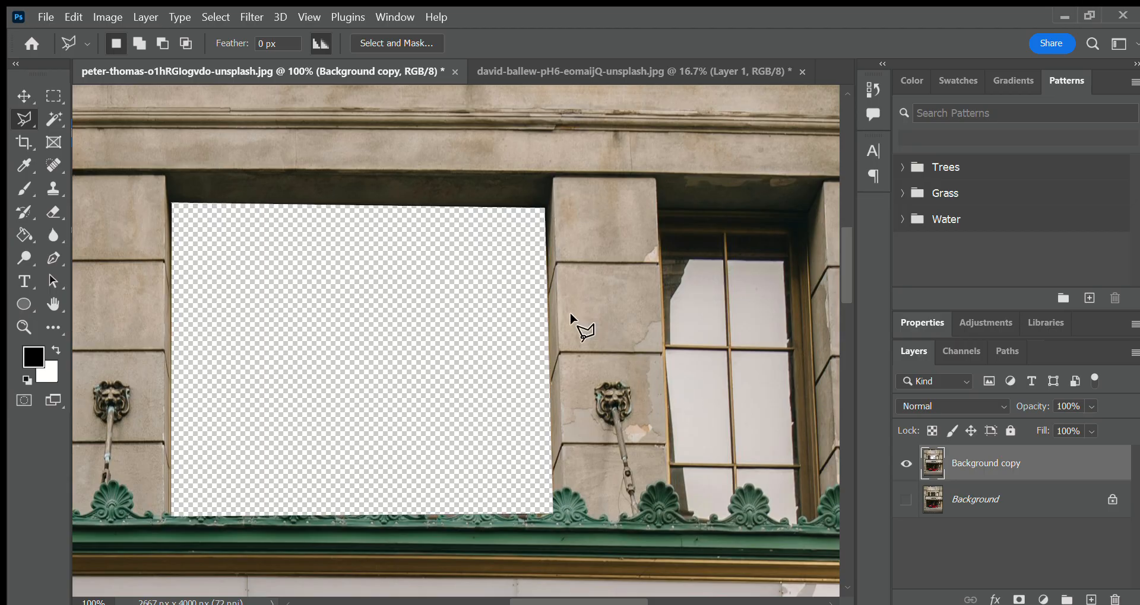
Copy Layer 1 from the cloudy sky image into the theater document and place it directly below the Background copy layer.
scroll(568, 311, right, 2)
scroll(570, 314, right, 1)
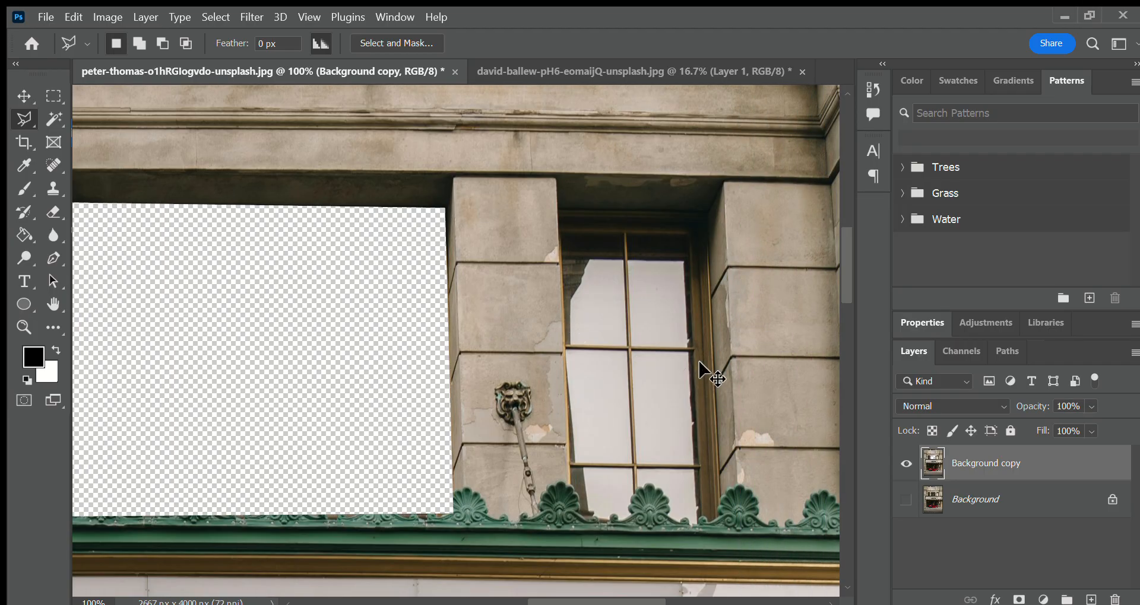
key(ctrl+minus)
key(ctrl+minus)
key(ctrl+minus)
key(ctrl+minus)
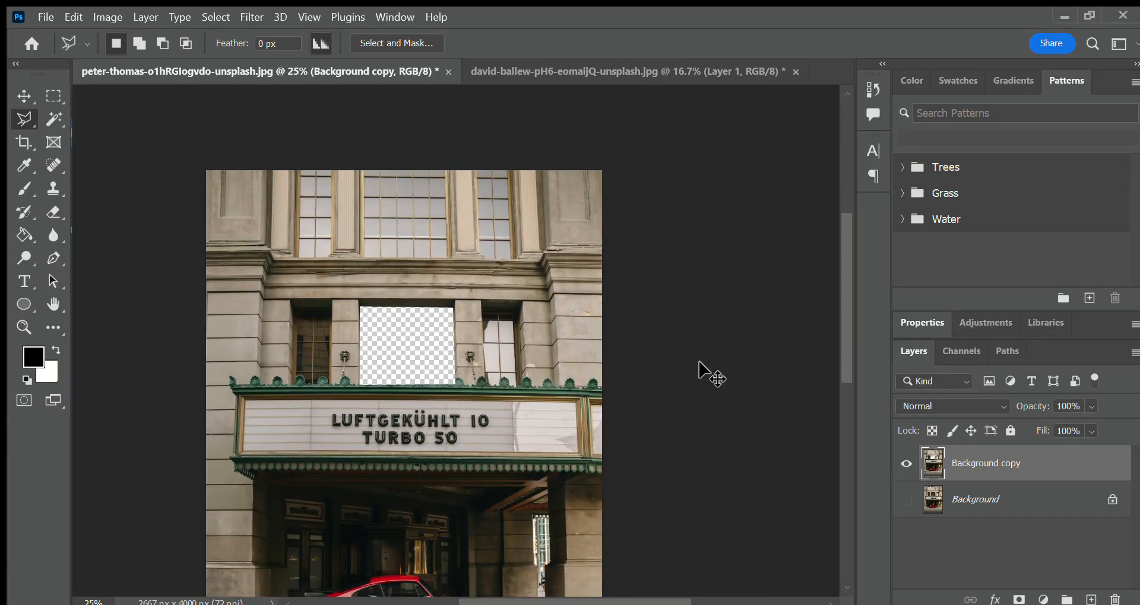
click(536, 69)
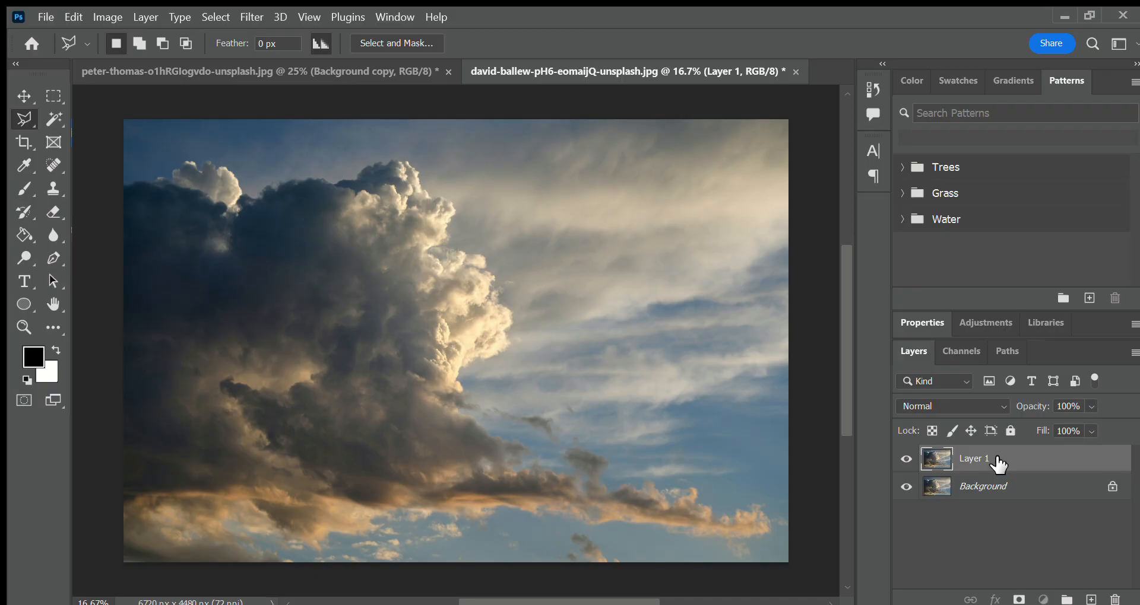
drag(238, 82, 429, 386)
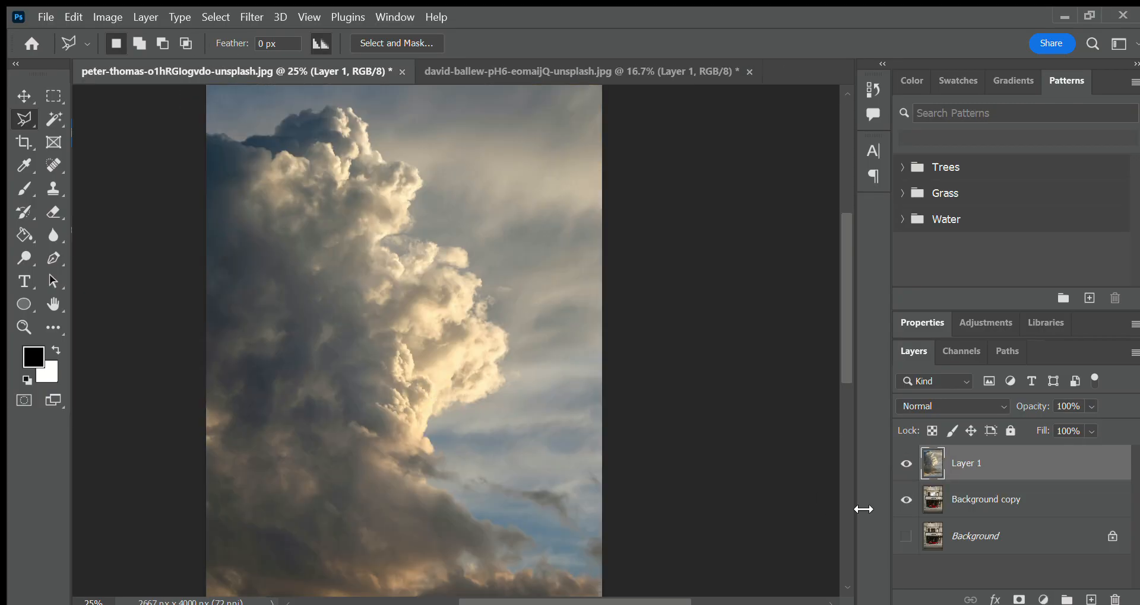
drag(1050, 472, 1049, 529)
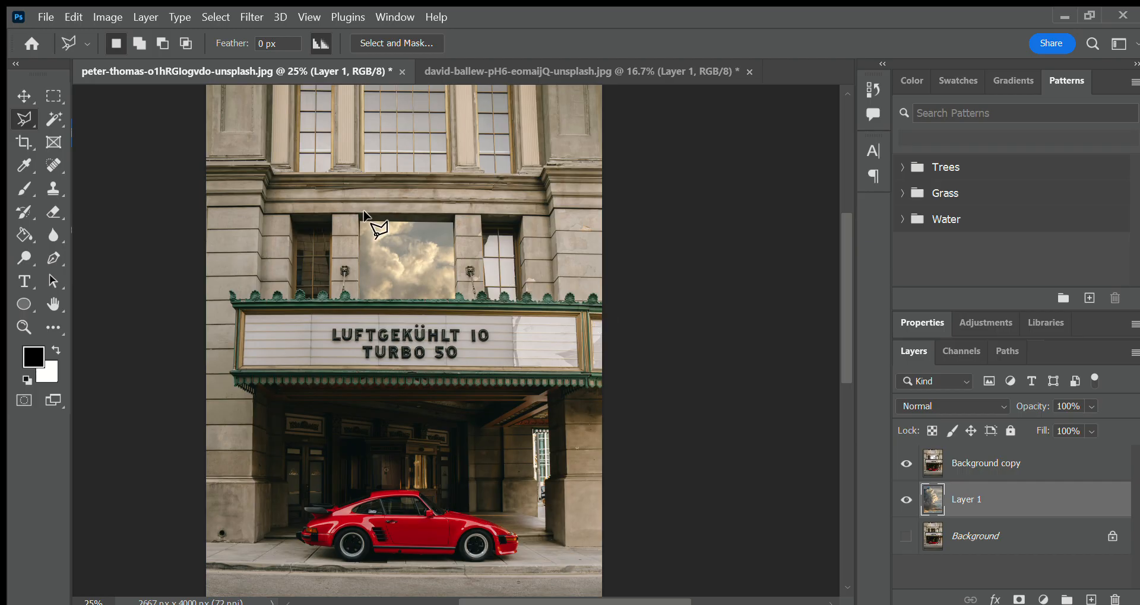
Show the Background layer again and compare the window opening with the sky layer hidden and visible.
click(25, 94)
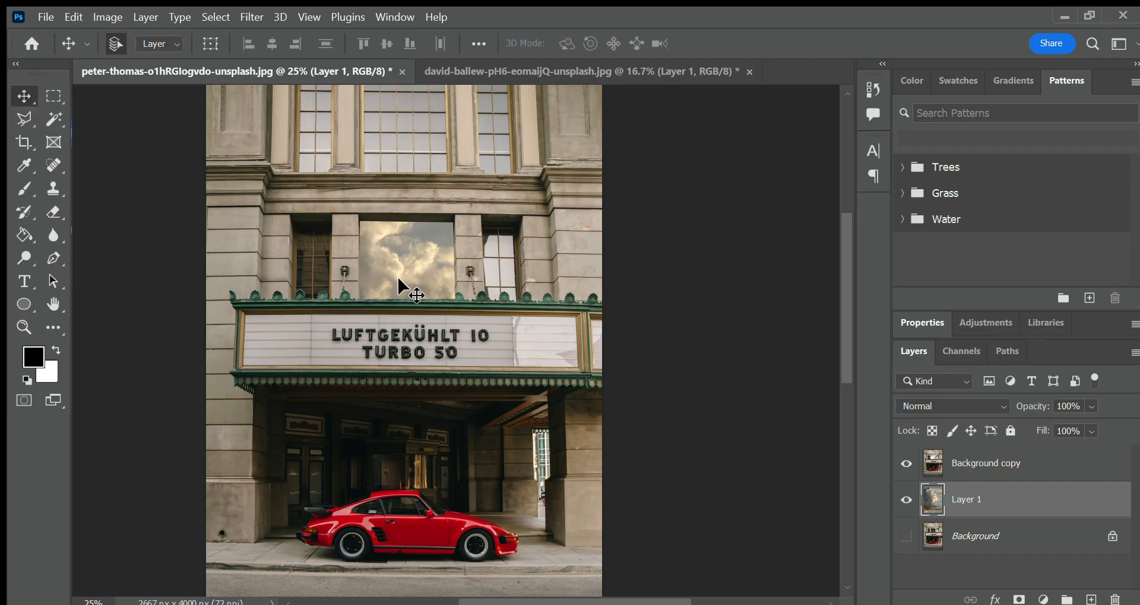
click(907, 535)
click(907, 501)
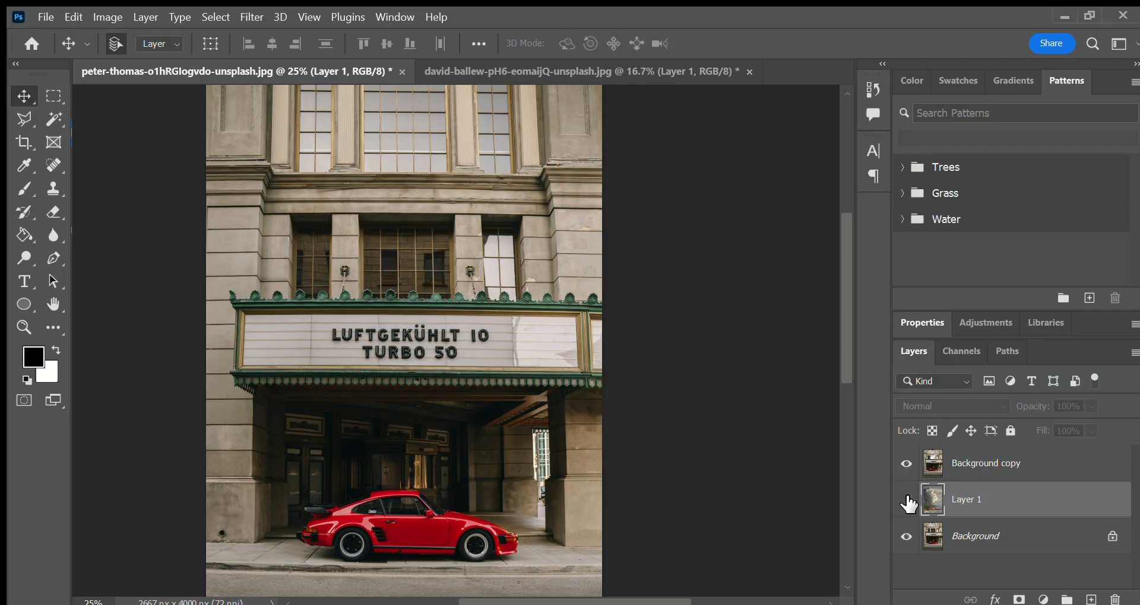
click(907, 501)
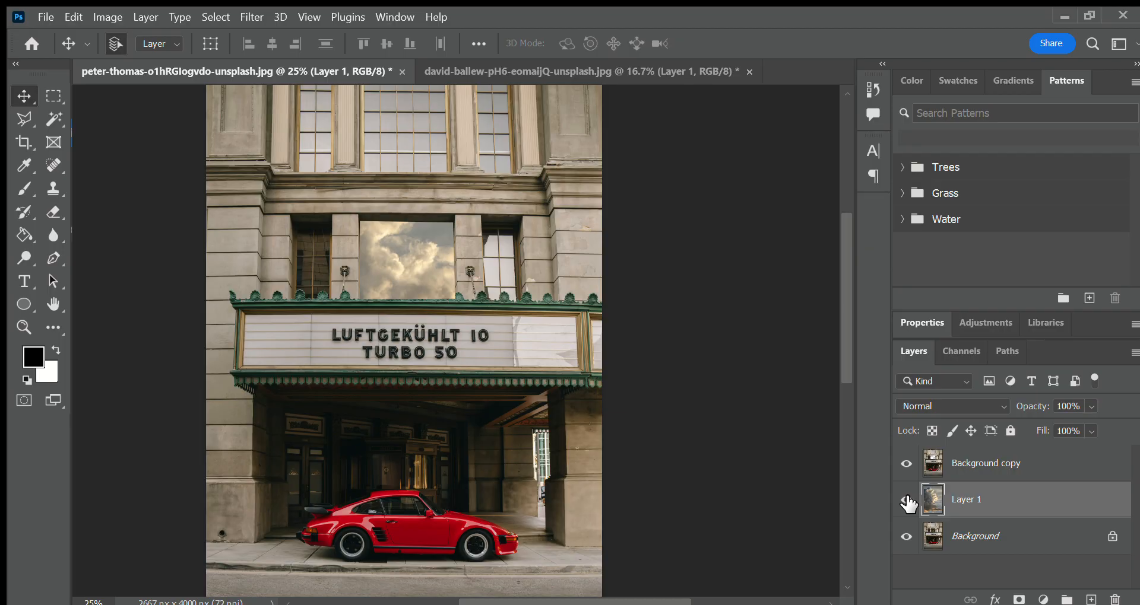
click(22, 122)
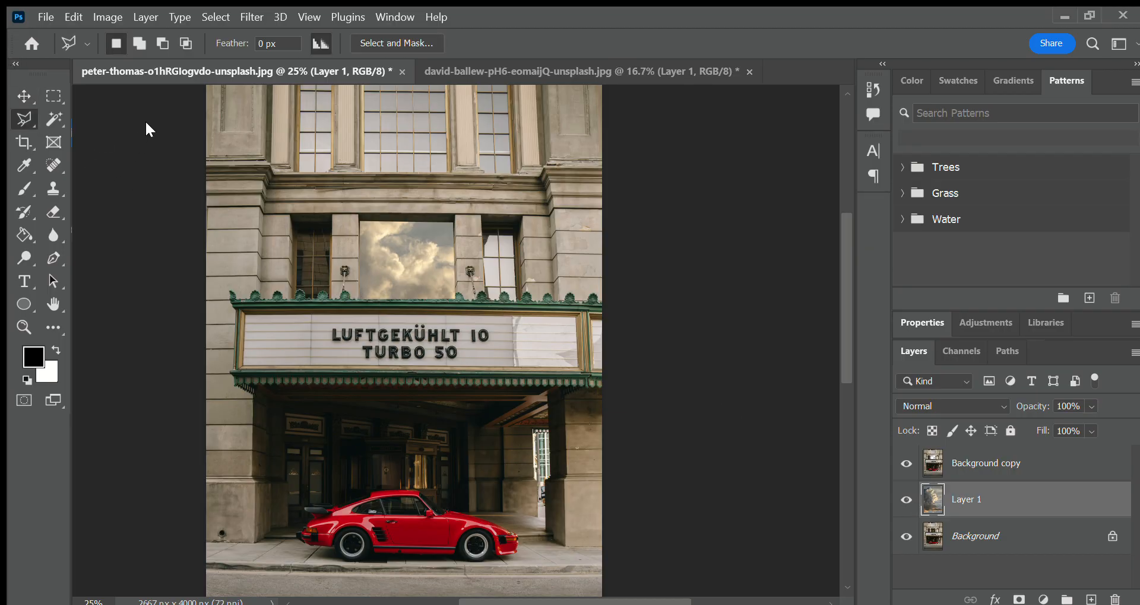